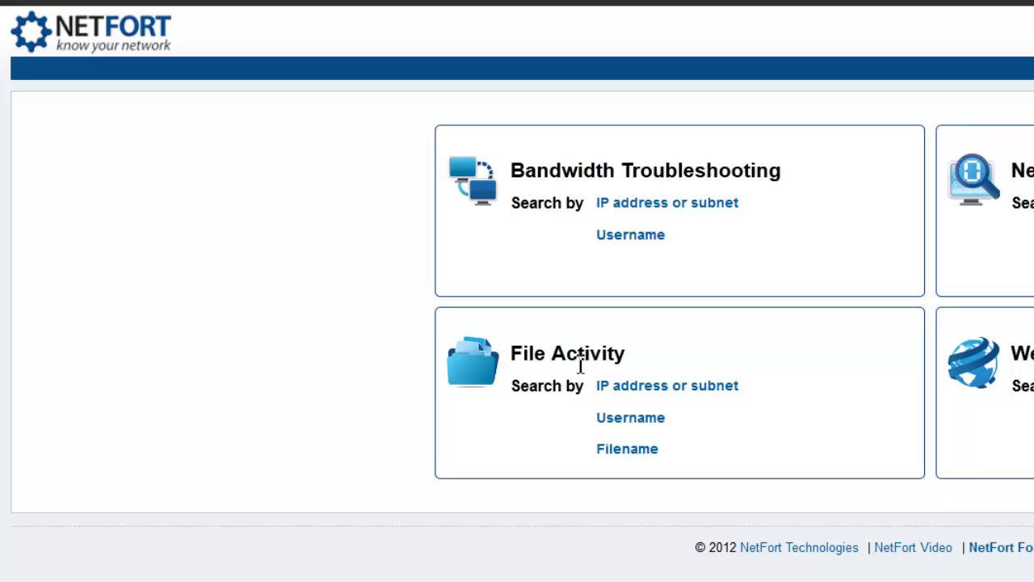
- Run a file-share filename search for 'forecast' to find sales_forecast_2010.xls
left_click(633, 453)
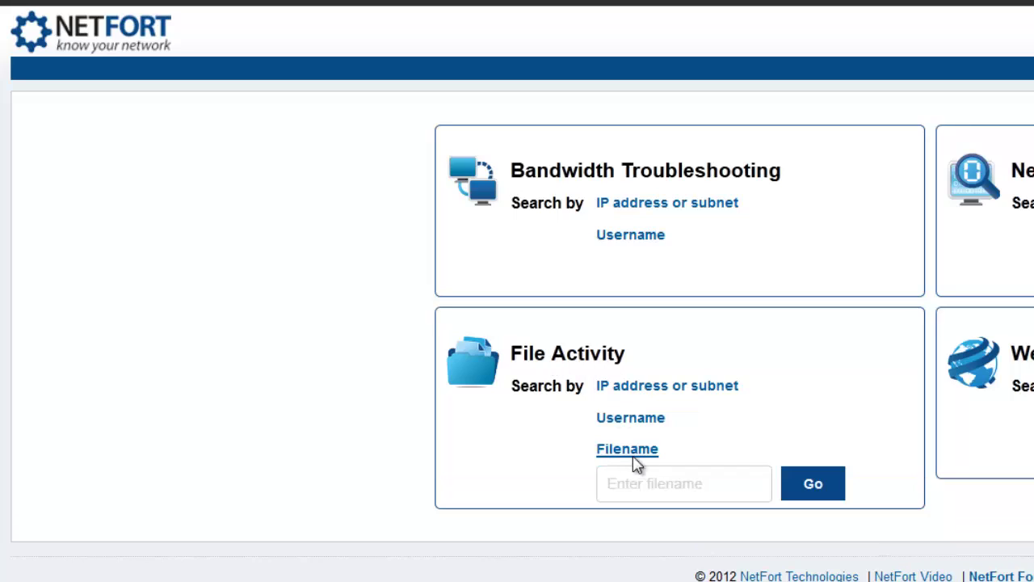
left_click(644, 486)
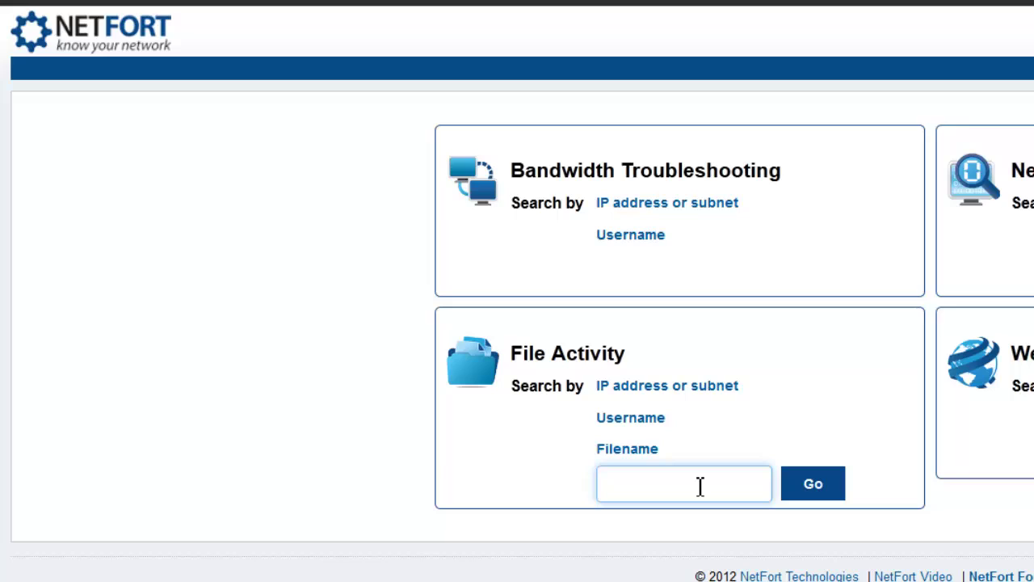
type("forecast")
left_click(816, 485)
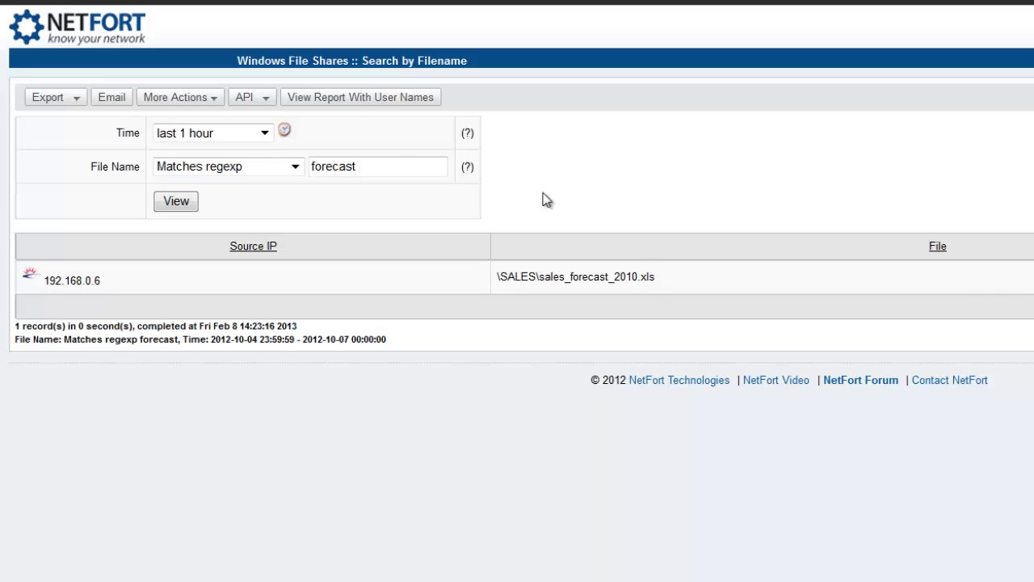
- Show the forecast results with user names and drill into the spreadsheet's Delete event and its time
left_click(398, 99)
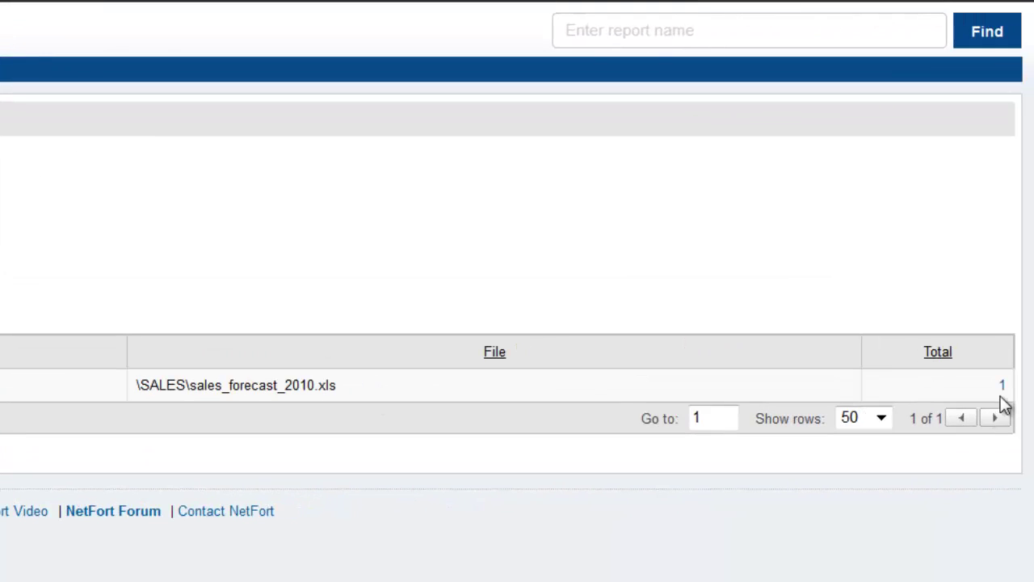
left_click(1002, 387)
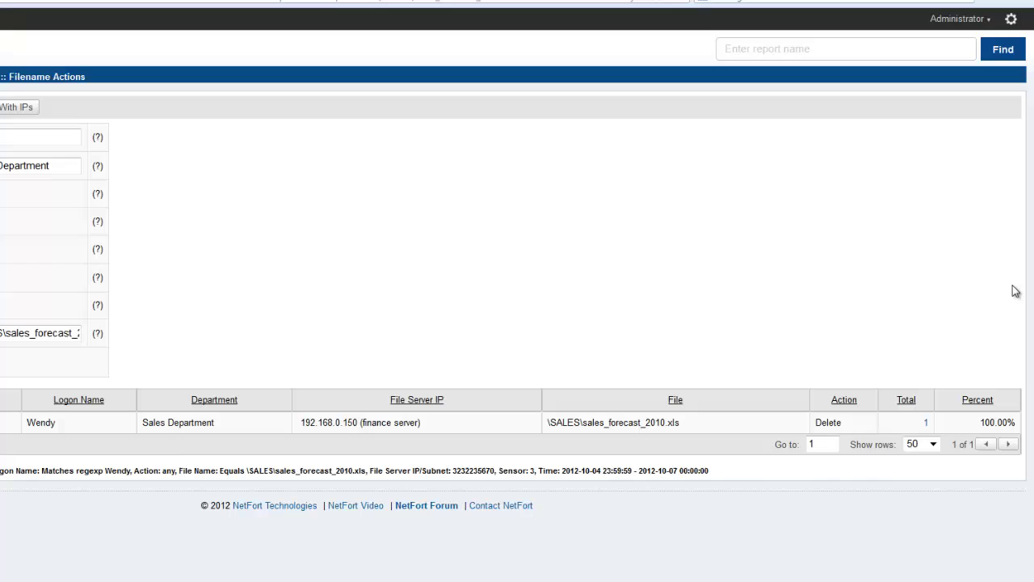
left_click_drag(841, 428, 821, 427)
left_click(930, 428)
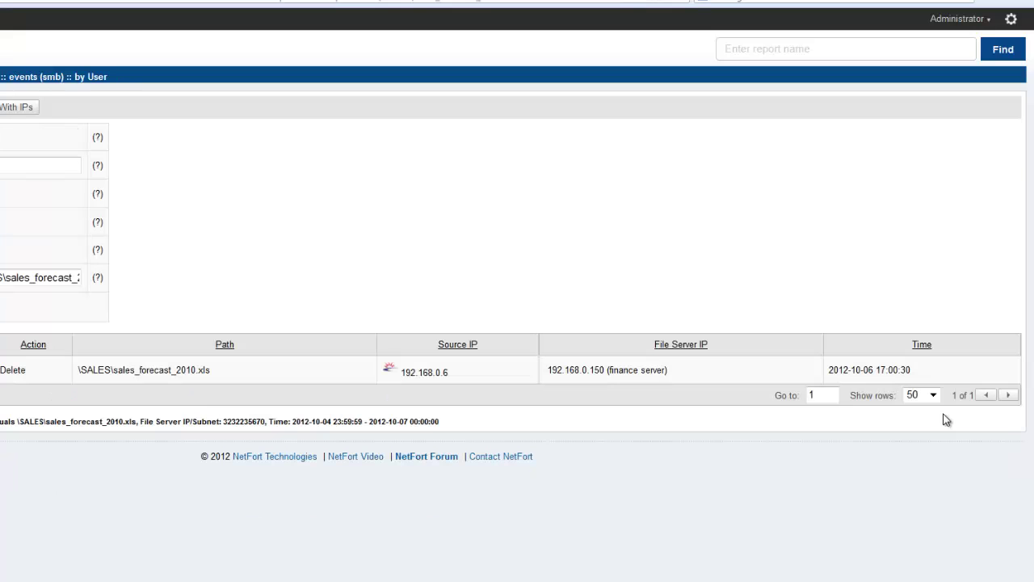
left_click_drag(916, 374, 830, 379)
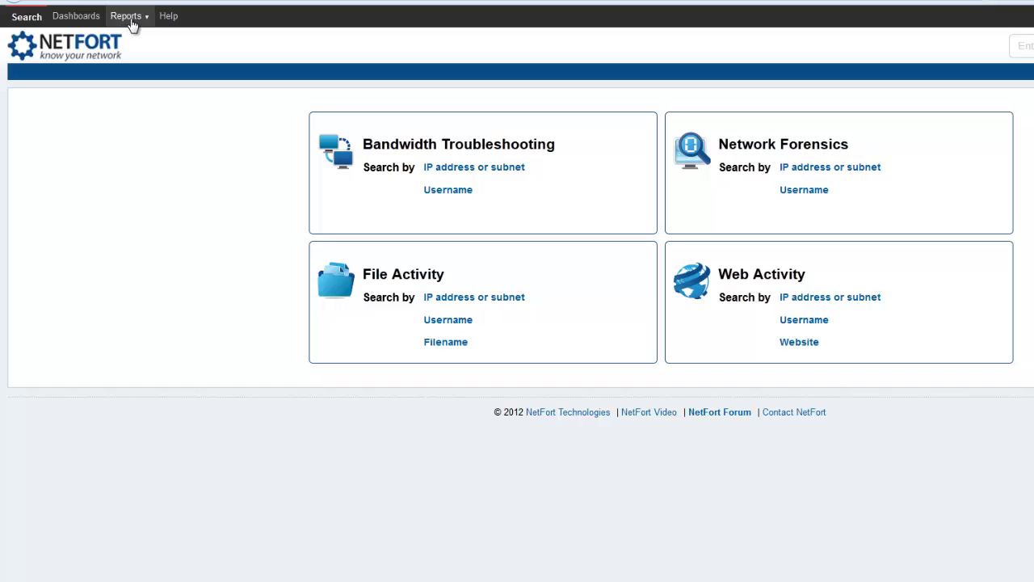
- Open the Windows File Shares Search by Filename report, keep the last-hour range, and set Action to Delete
left_click(128, 17)
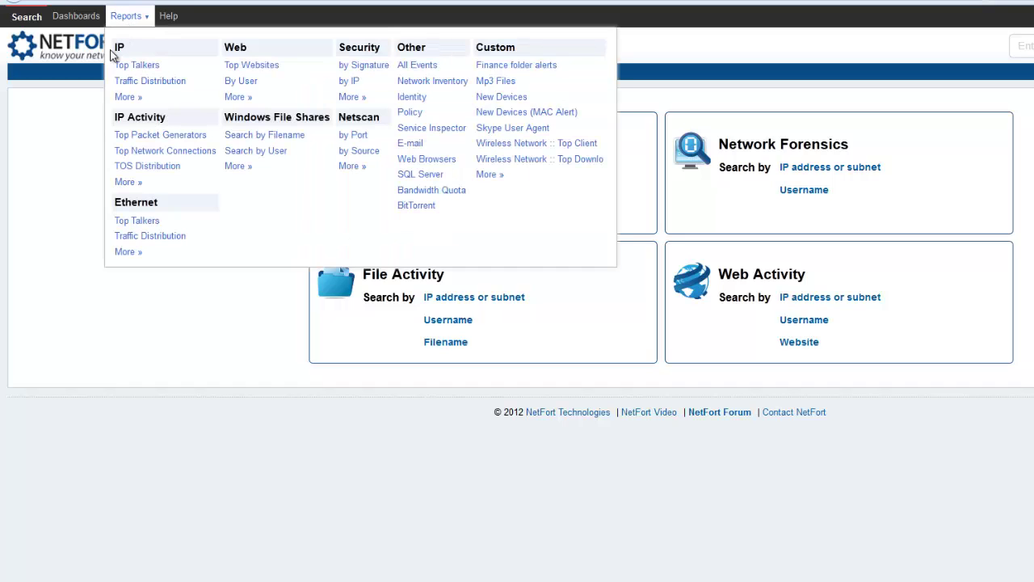
left_click(274, 143)
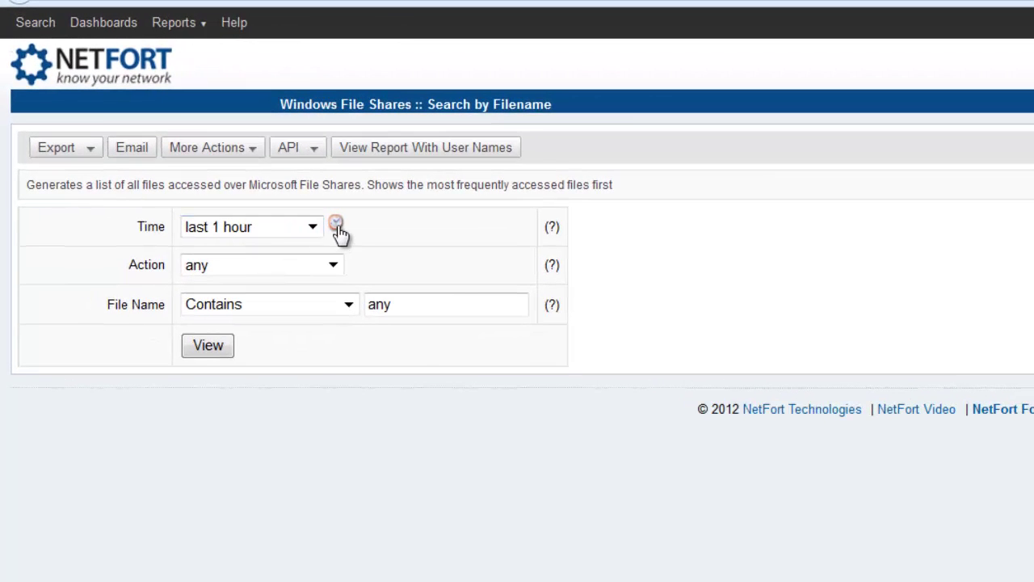
left_click(336, 224)
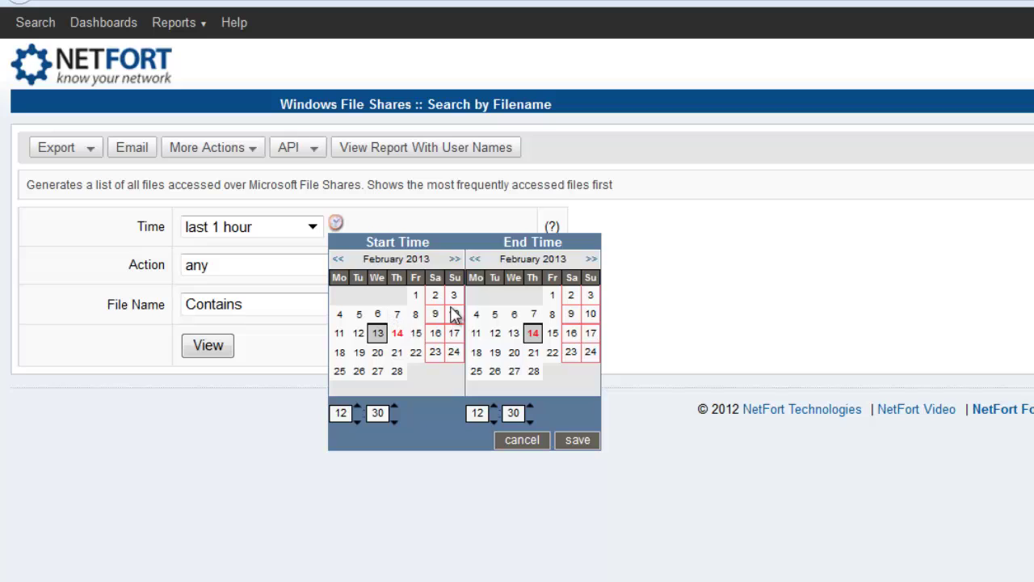
left_click(531, 450)
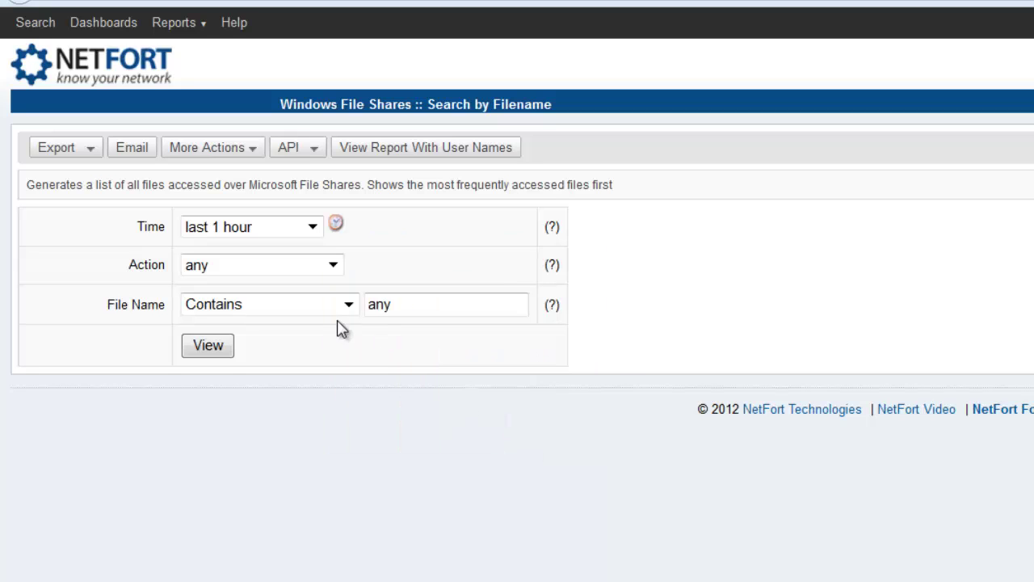
left_click(300, 269)
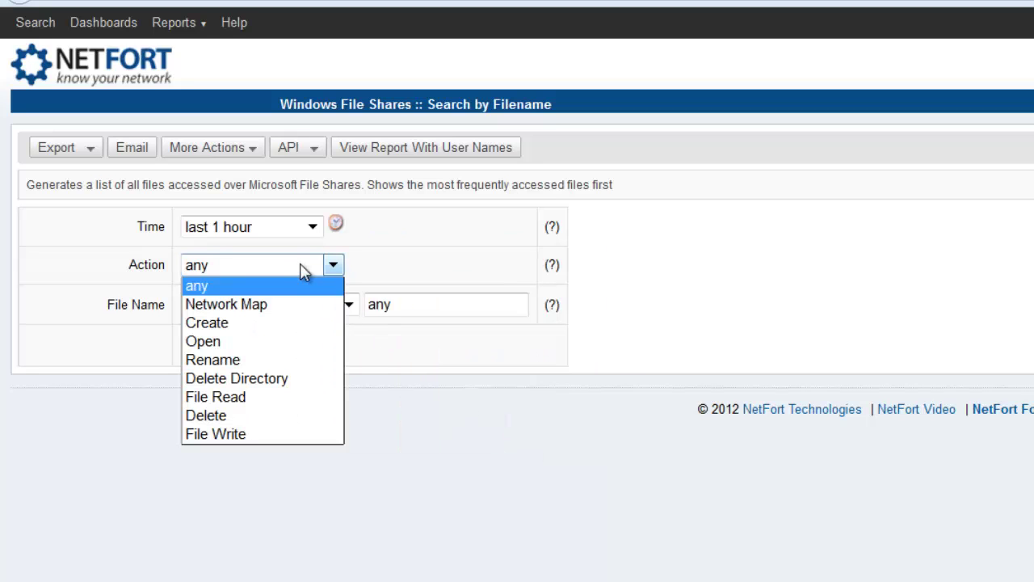
left_click(254, 416)
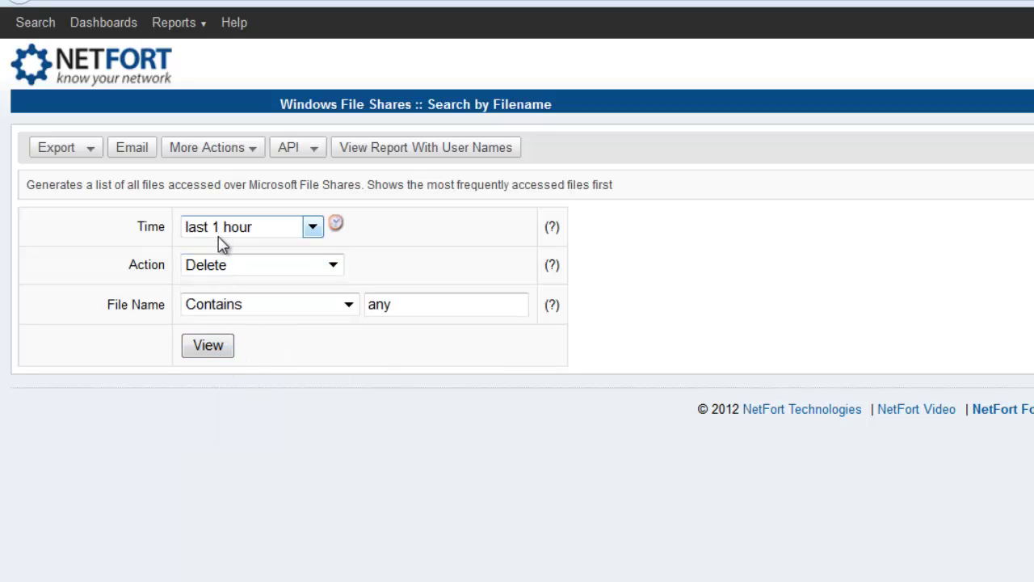
- Filter deleted files to names ending with 'xls' and view the seven spreadsheets
left_click(299, 312)
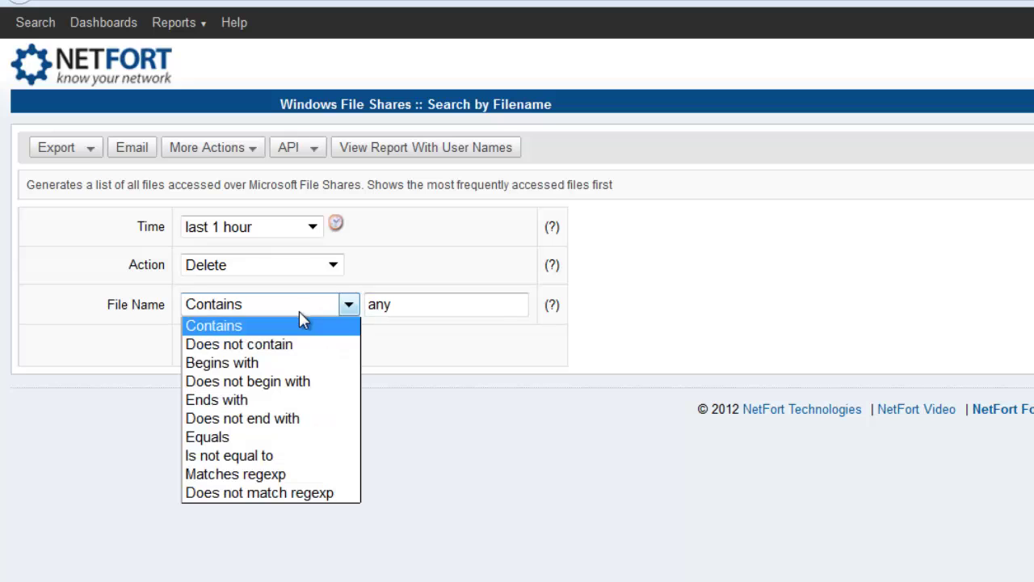
left_click(282, 405)
double_click(428, 311)
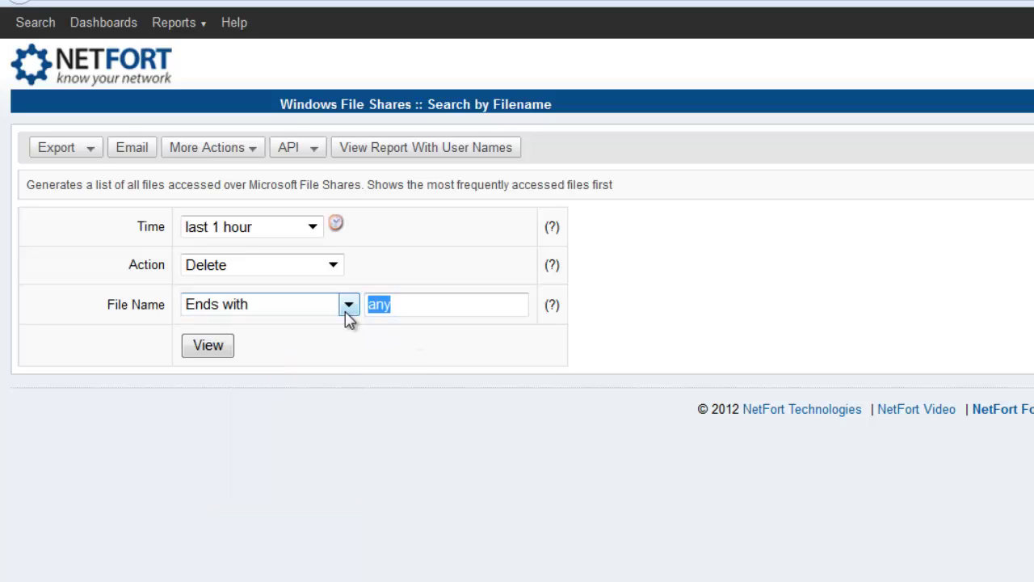
type("xls")
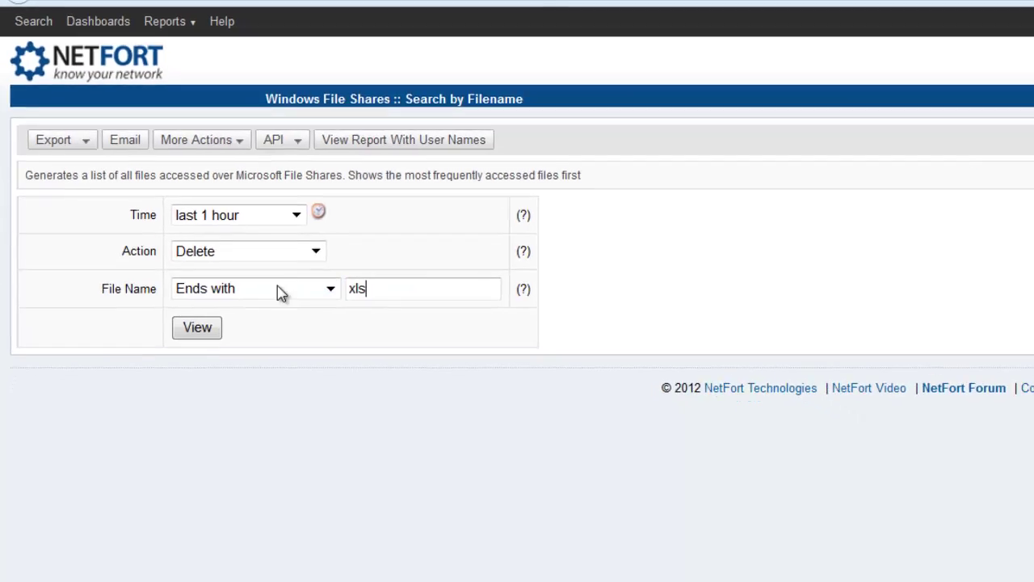
left_click(169, 275)
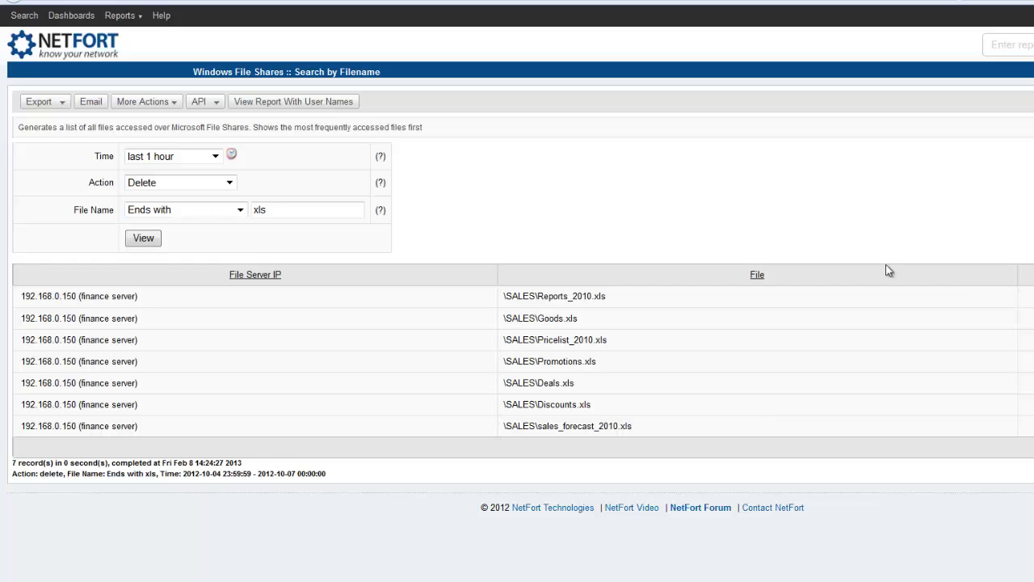
- Set Action to 'any' and the name ending to 'doc', listing Product_Specification.doc with 10 accesses
left_click(178, 183)
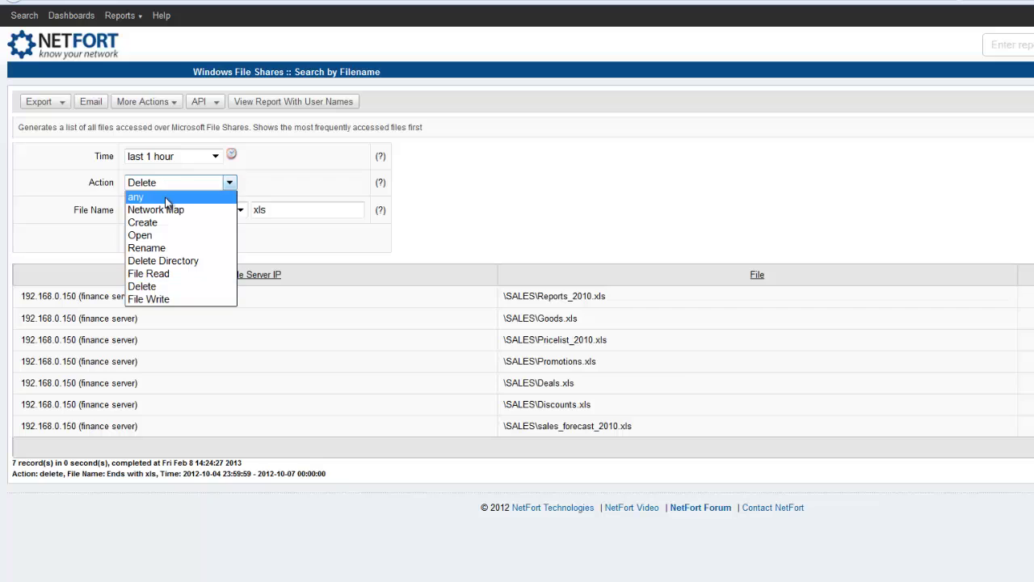
left_click(166, 198)
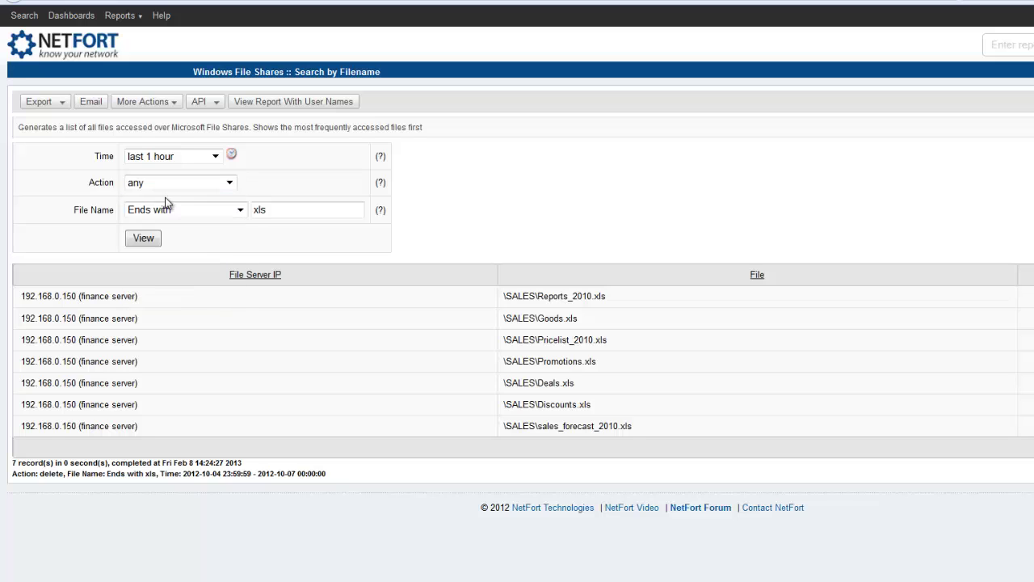
double_click(300, 211)
type("doc")
left_click(145, 239)
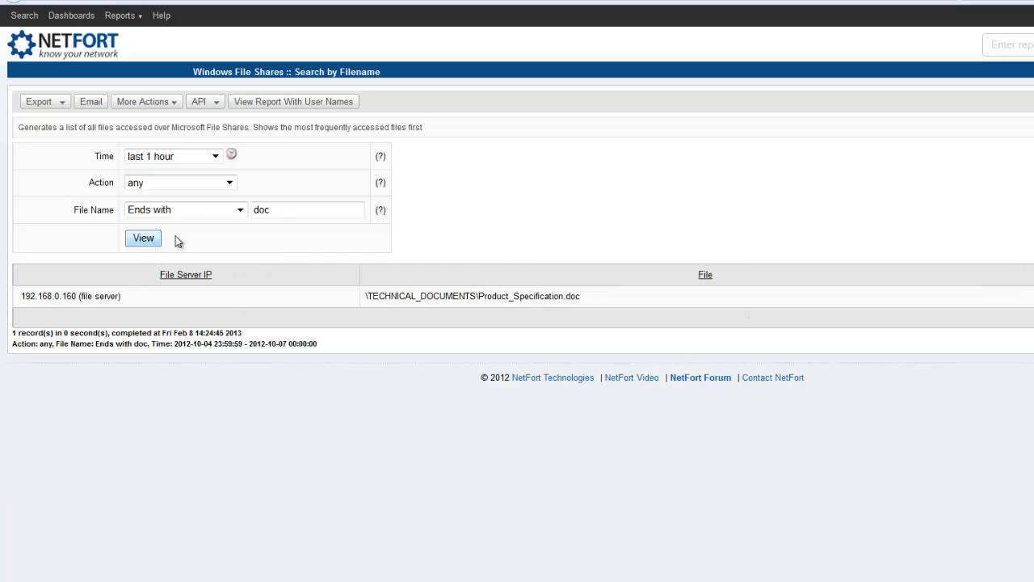
left_click_drag(589, 301, 479, 296)
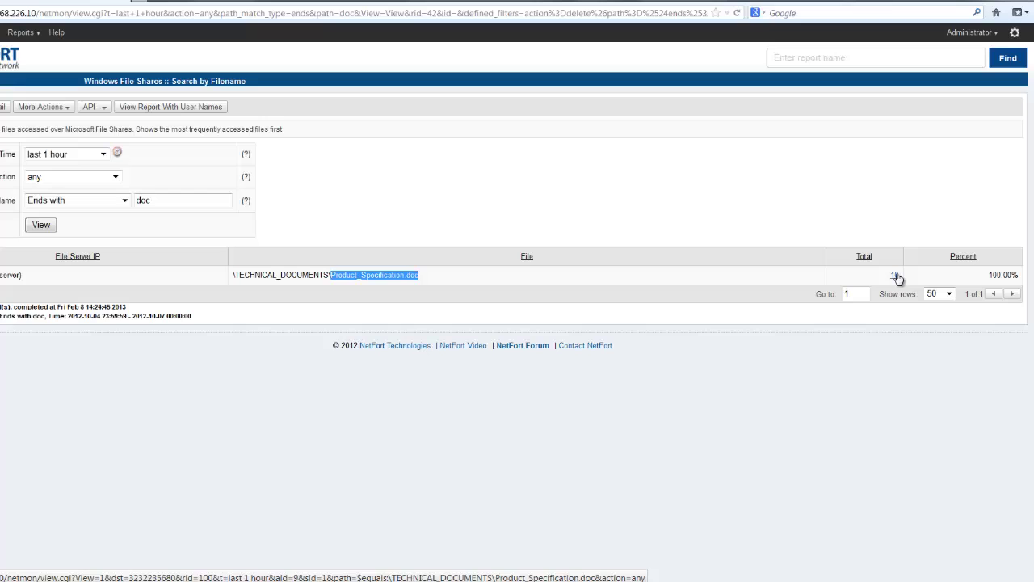
- Drill into Product_Specification.doc's accesses and list them by user and department, showing nine reads and one write
left_click(897, 277)
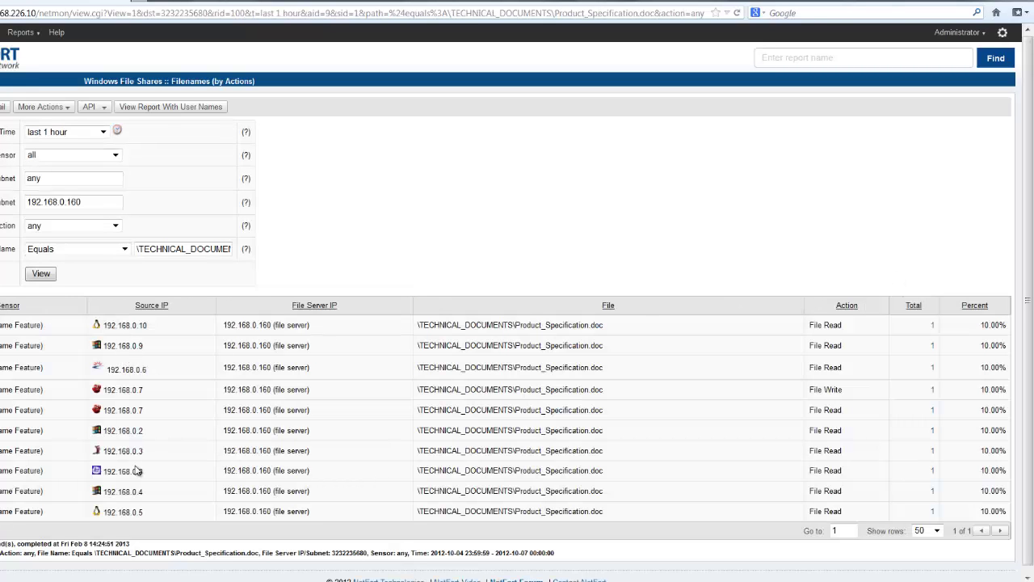
left_click(167, 108)
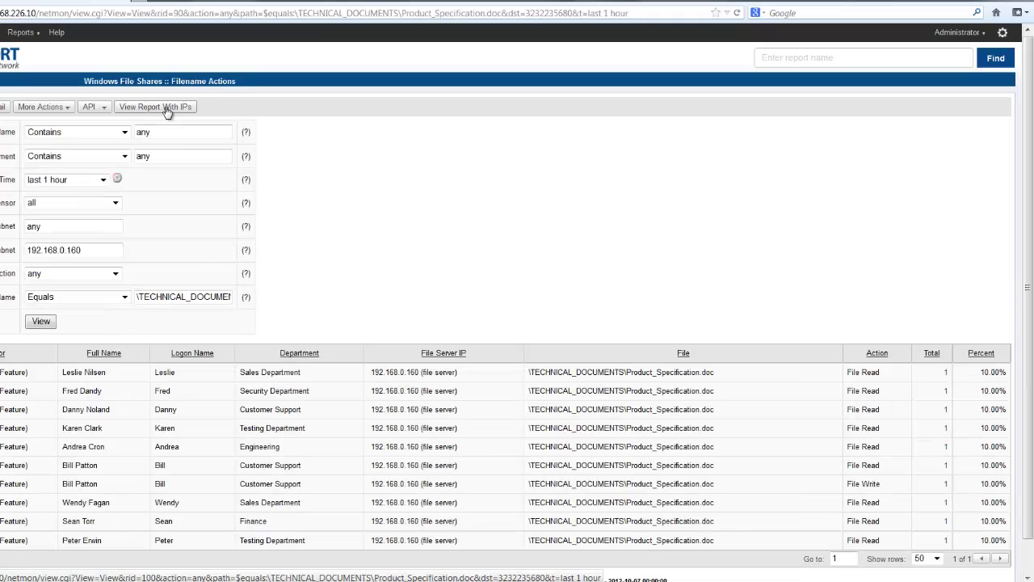
scroll(205, 242, "down", 1)
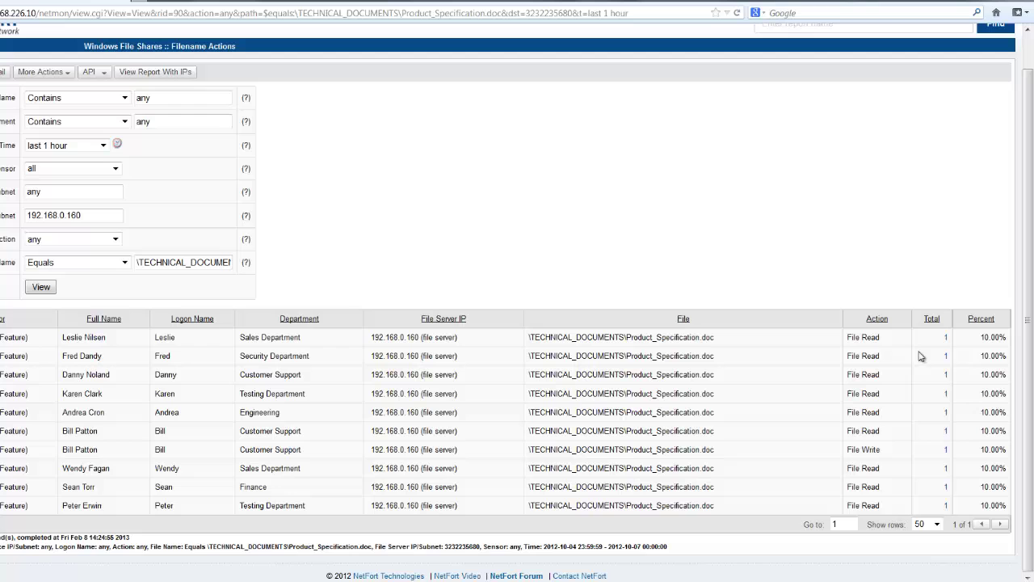
double_click(869, 338)
left_click_drag(878, 356, 844, 361)
left_click(878, 387)
scroll(878, 387, "up", 2)
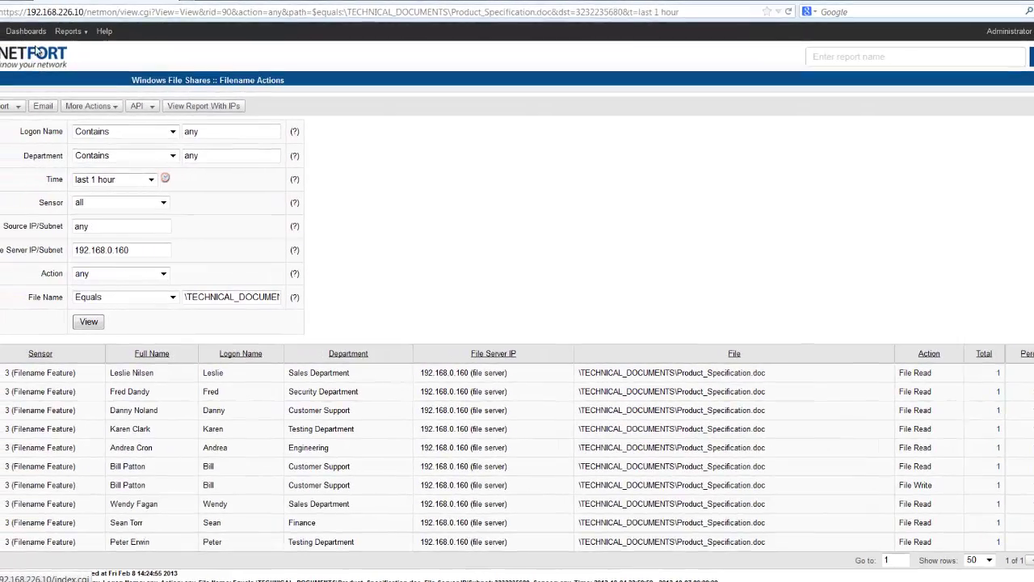
- From the Dashboards, drill into the 3.88 GB of port 445 traffic to list the Top Talkers
left_click(72, 33)
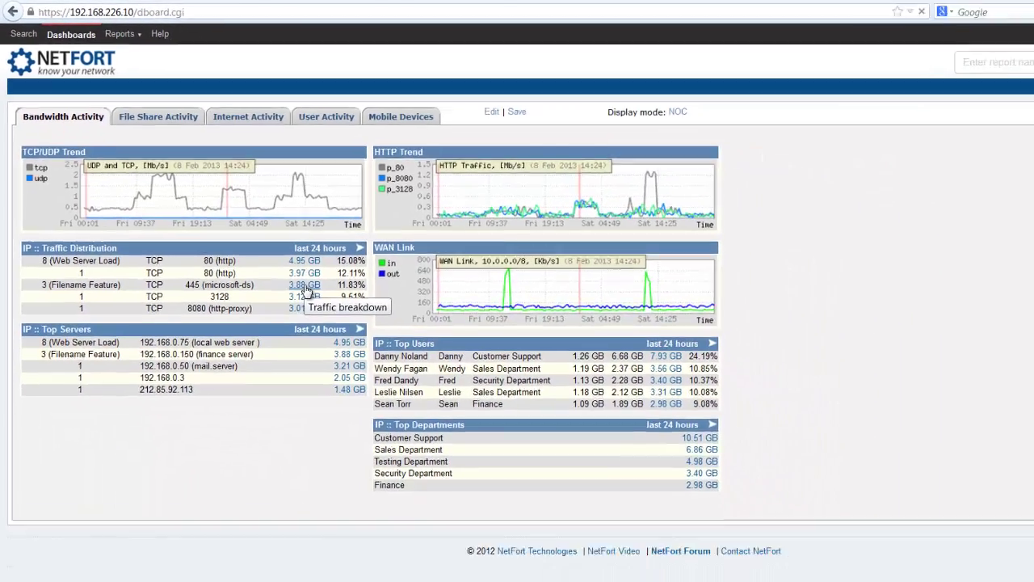
left_click(549, 514)
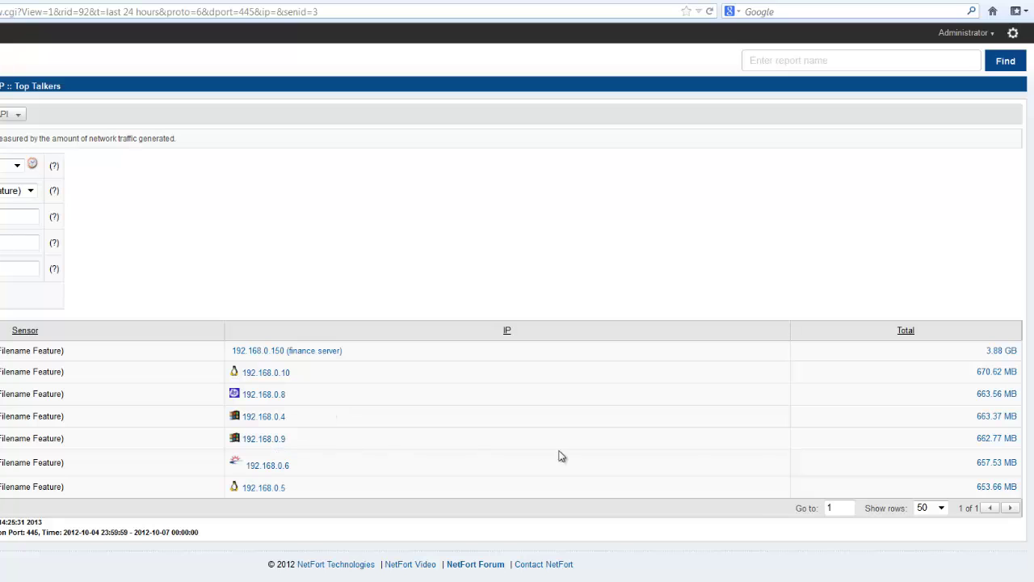
- Drill into 192.168.0.9's 662.77 MB session to the finance server and show its events by signature
left_click(1007, 441)
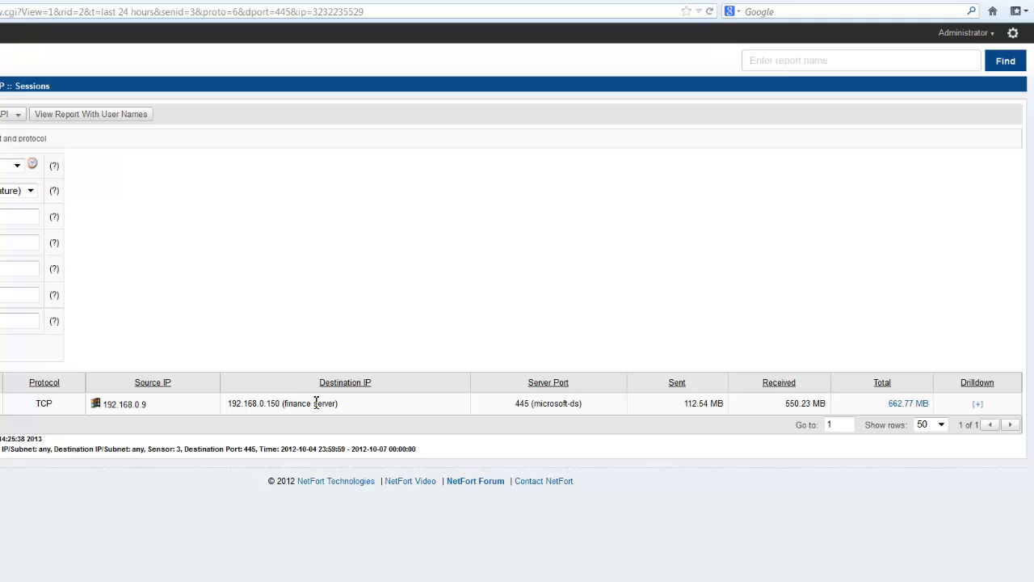
left_click_drag(118, 403, 148, 404)
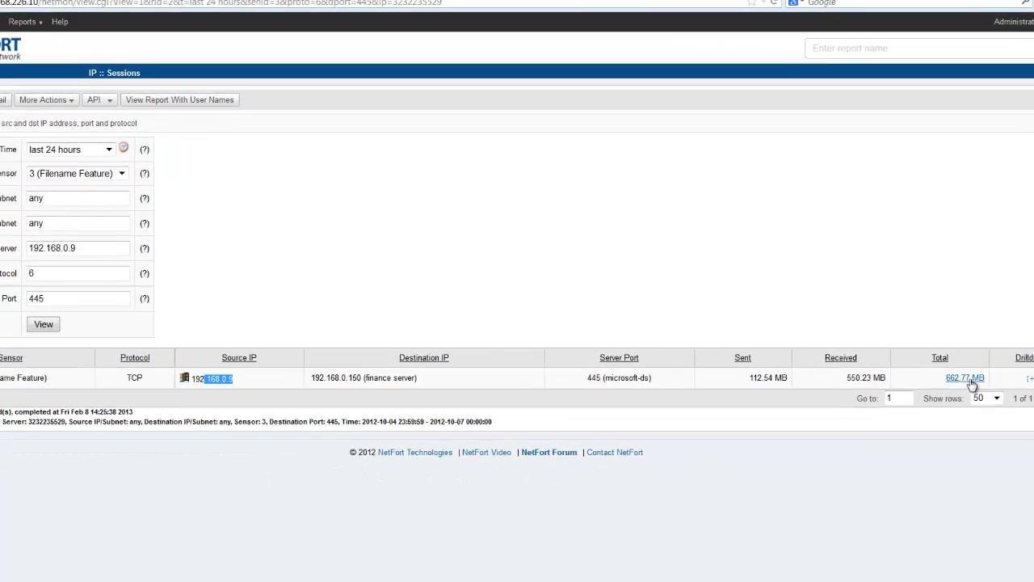
left_click(1000, 367)
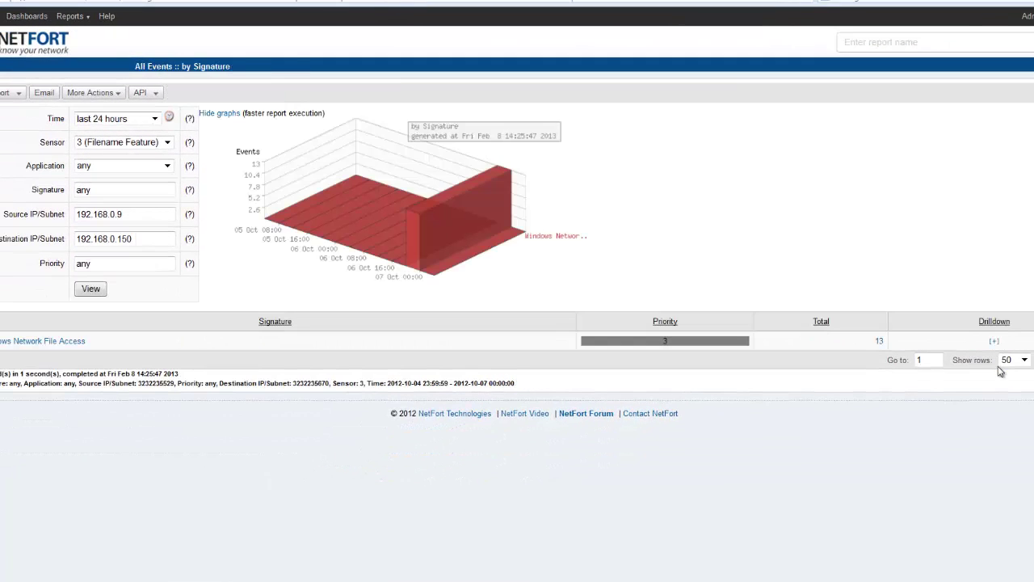
- List the 13 Windows Network File Access events, showing MP3 creates under \MUSIC\SNOWPATROL
left_click(880, 346)
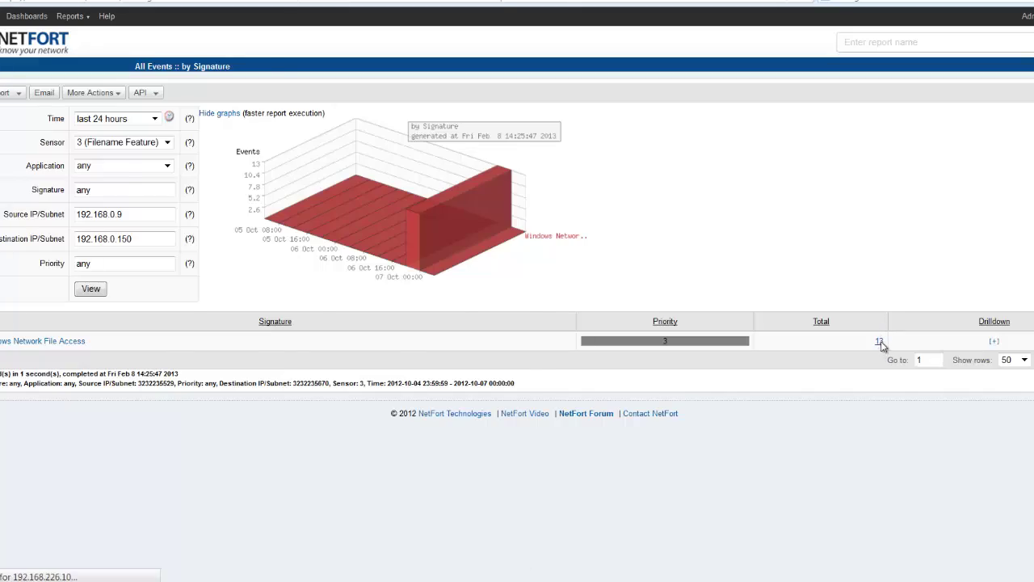
scroll(873, 347, "down", 1)
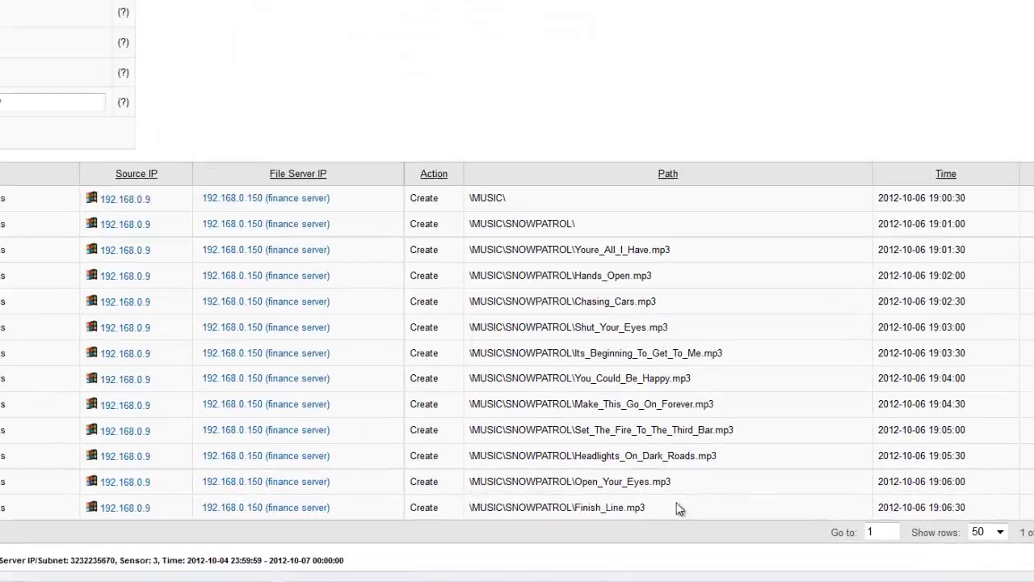
left_click_drag(726, 558, 716, 517)
left_click(594, 456)
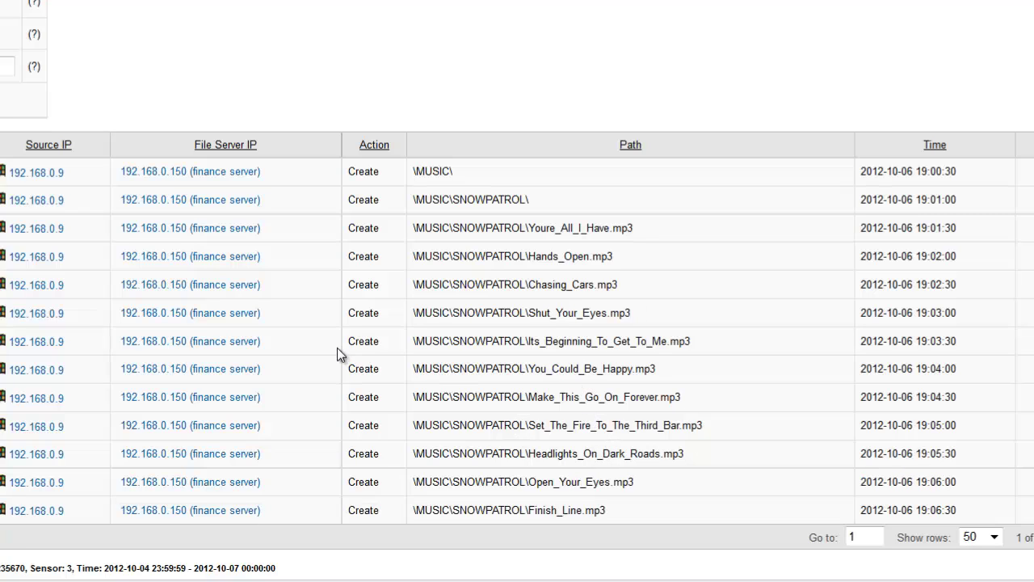
left_click_drag(381, 342, 357, 346)
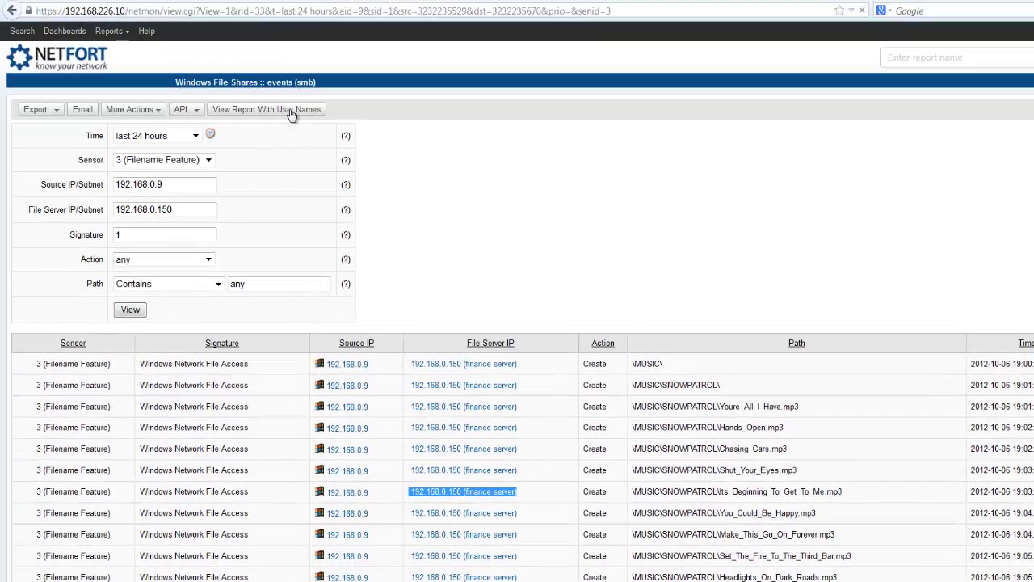
- Switch the smb events report to show each MP3 create with the user's full name and logon name
left_click(297, 115)
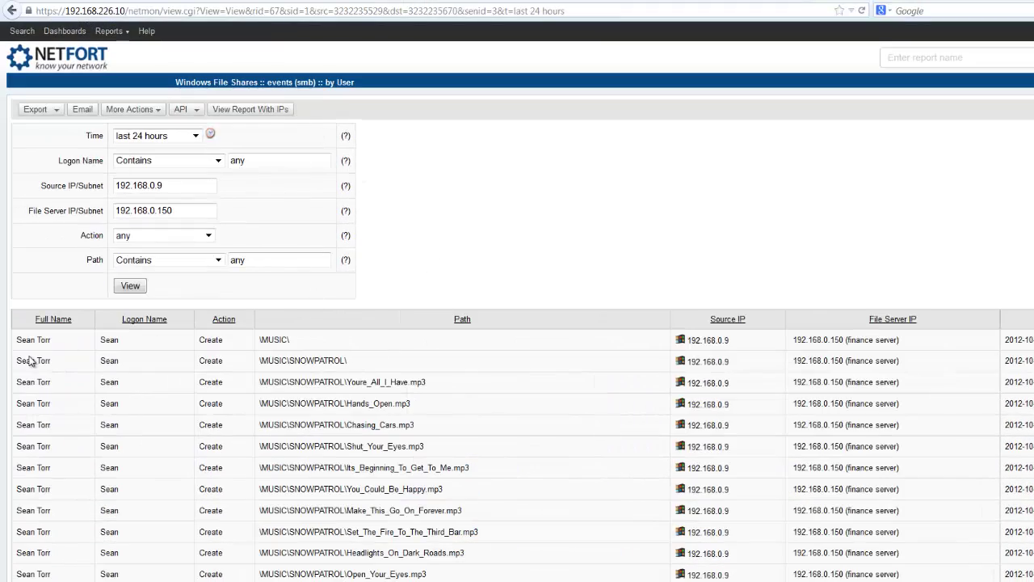